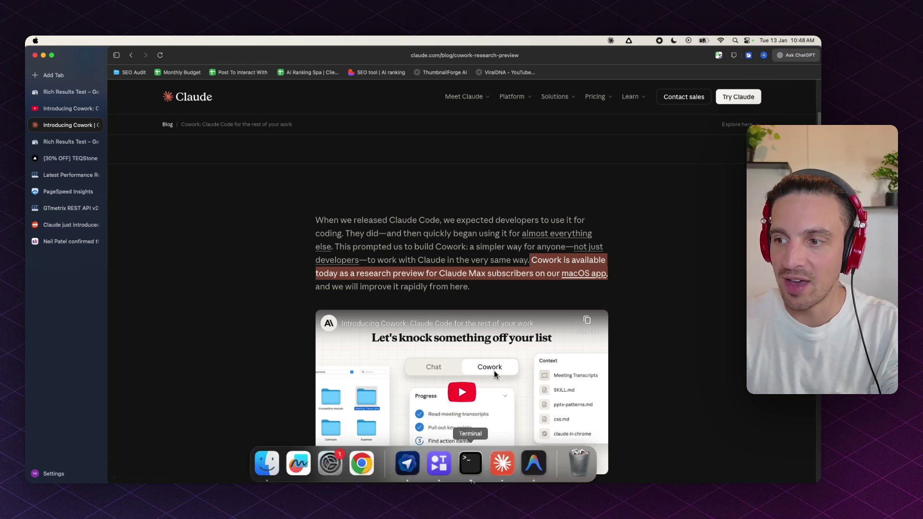
# Bring Claude forward, view the Chat and Code sections, then return to the empty Cowork screen
pyautogui.click(495, 468)
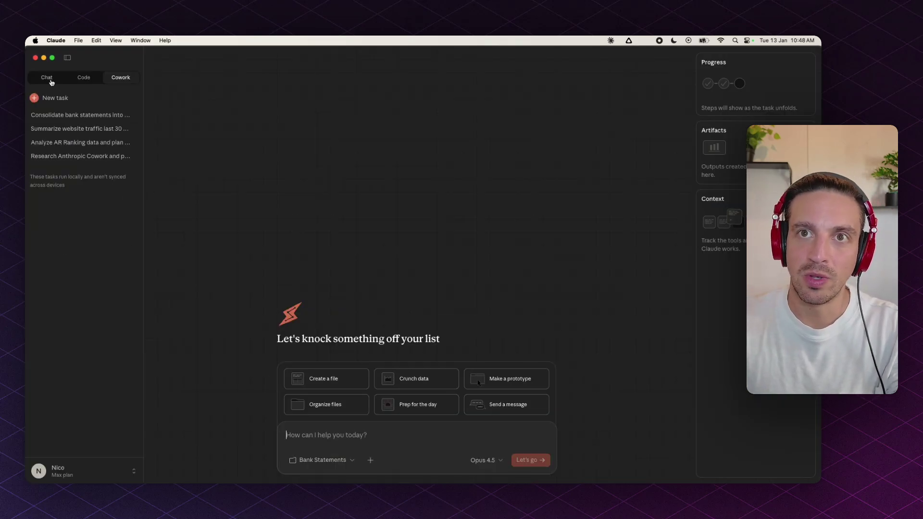
pyautogui.click(47, 77)
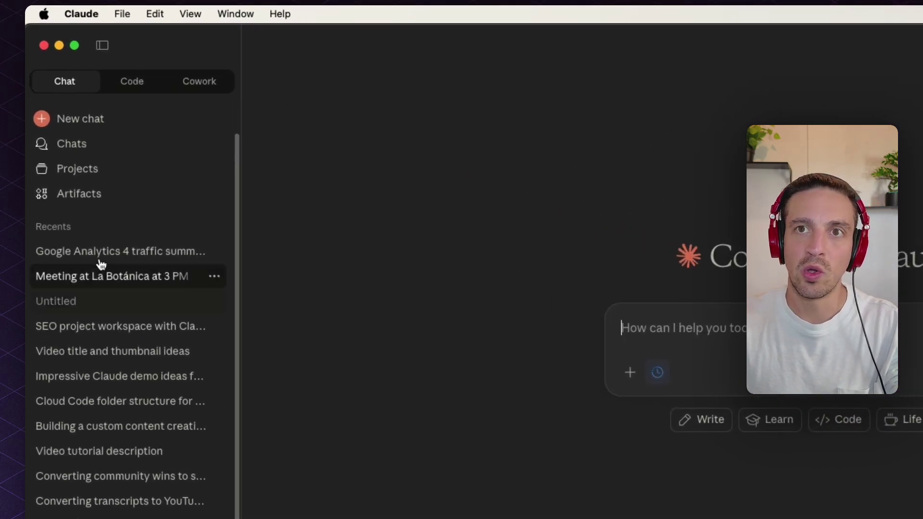
pyautogui.click(126, 83)
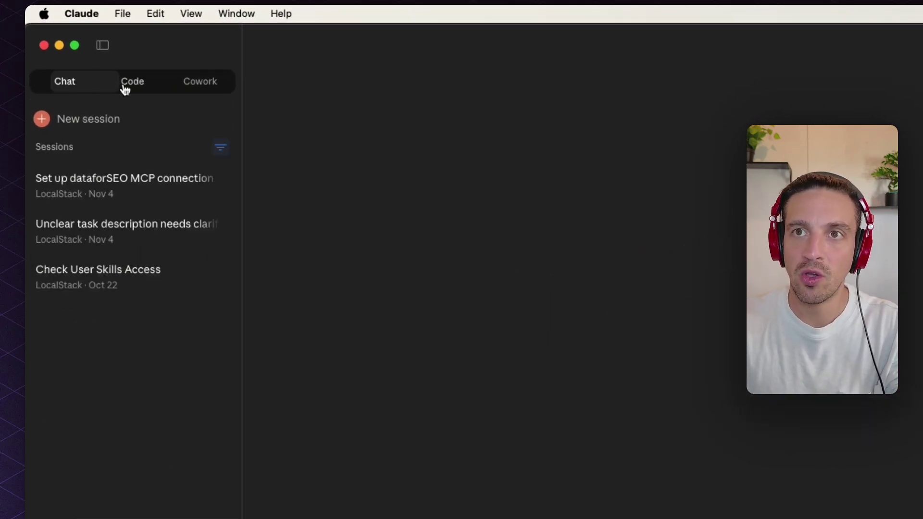
pyautogui.click(210, 92)
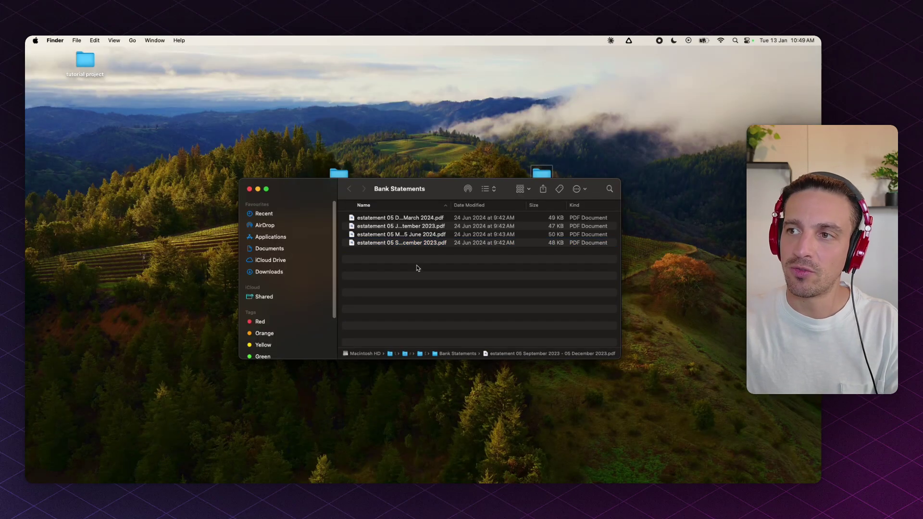
pyautogui.press('super+a')
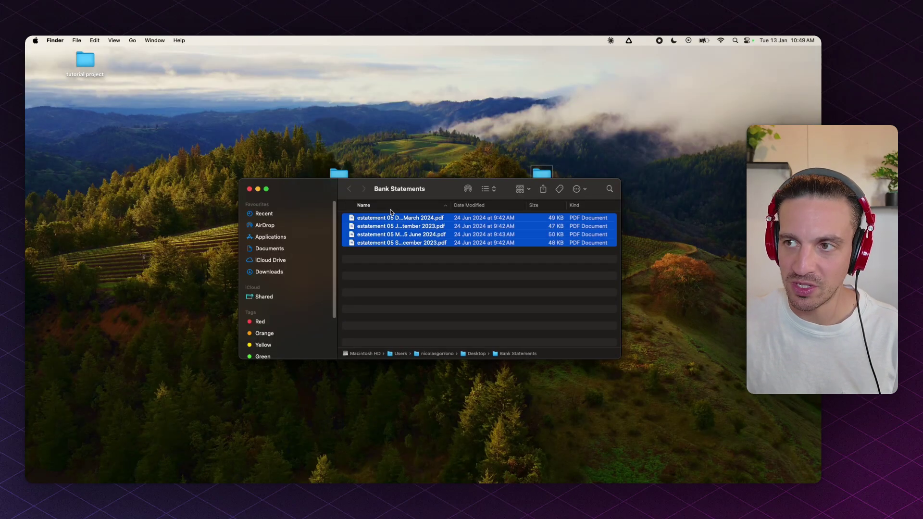
pyautogui.press('space')
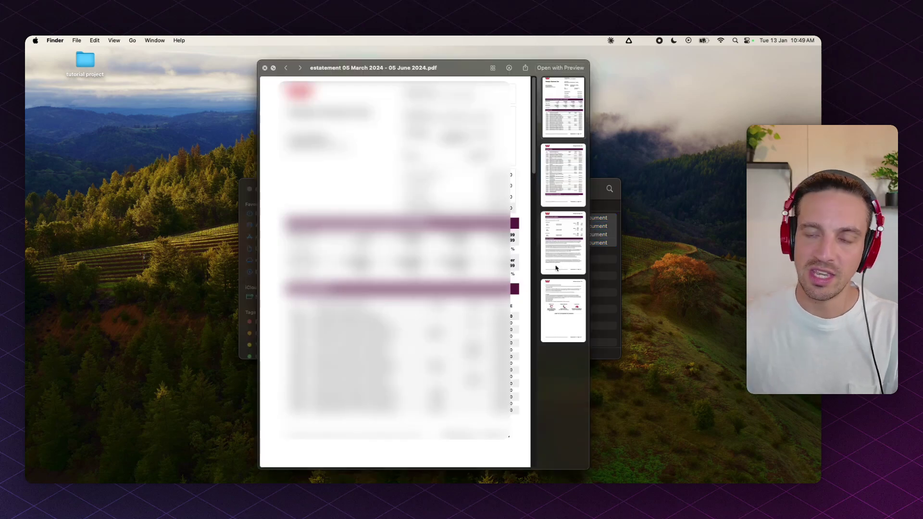
pyautogui.press('space')
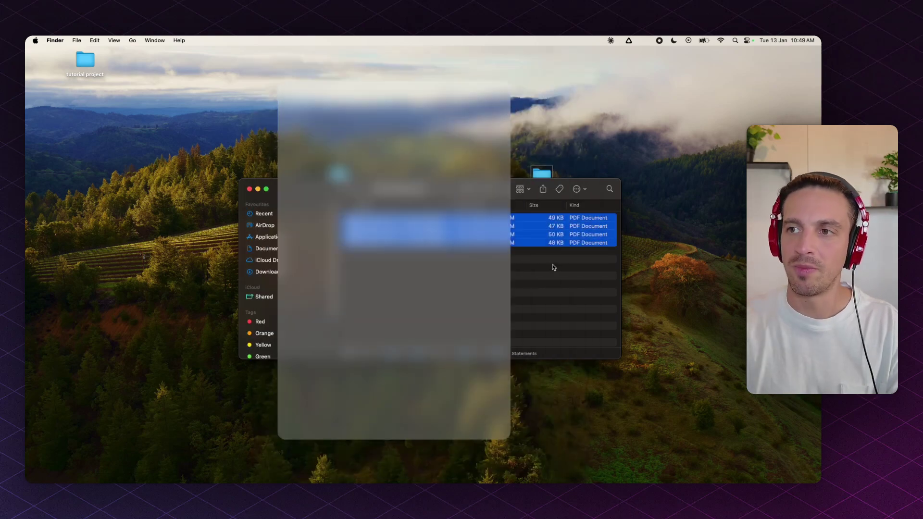
pyautogui.click(509, 274)
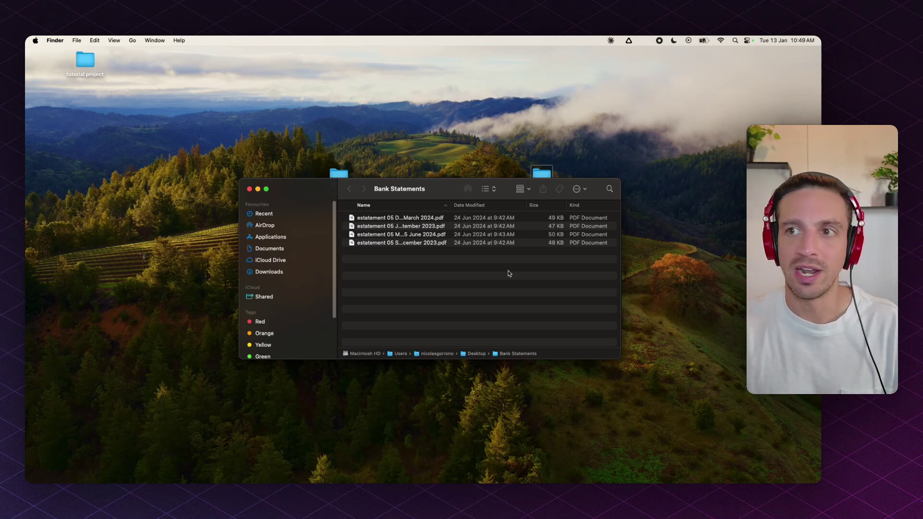
pyautogui.hotkey('ctrl', 'Right')
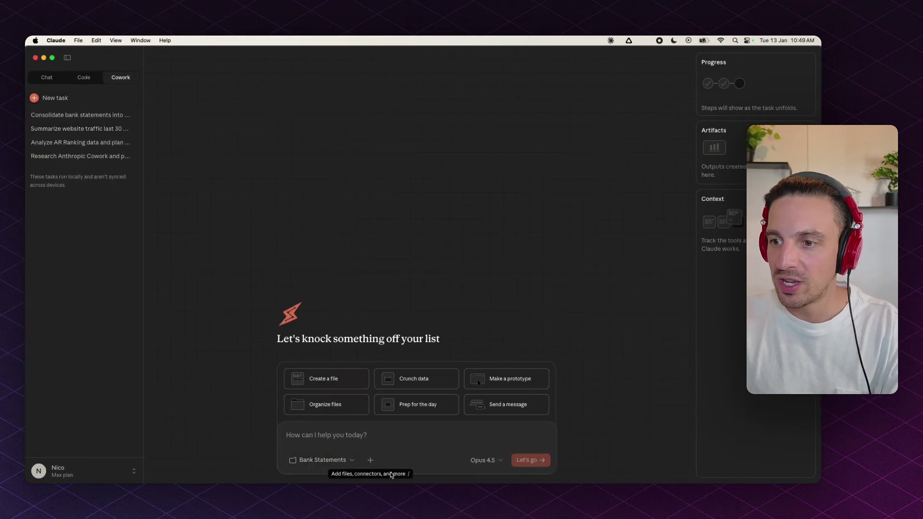
# Set Bank Statements as the working folder and scroll to the 73-transaction XLSX result
pyautogui.click(353, 460)
pyautogui.click(332, 441)
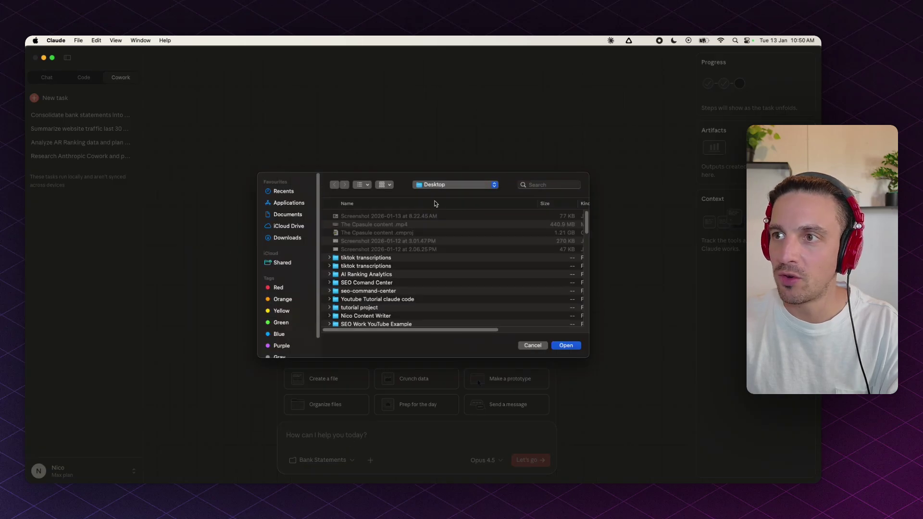
pyautogui.scroll(-3, 412, 281)
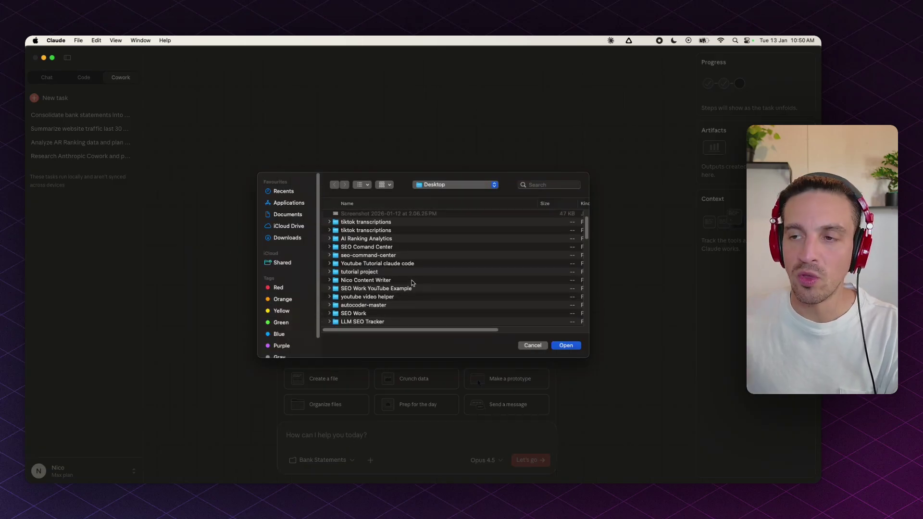
pyautogui.scroll(-3, 377, 269)
pyautogui.click(365, 251)
pyautogui.click(565, 345)
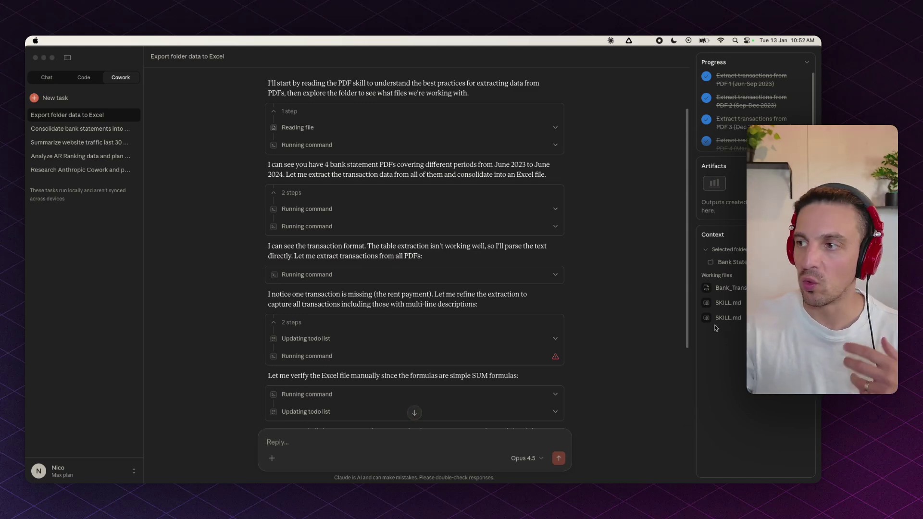
pyautogui.scroll(-2, 237, 245)
pyautogui.scroll(-8, 327, 243)
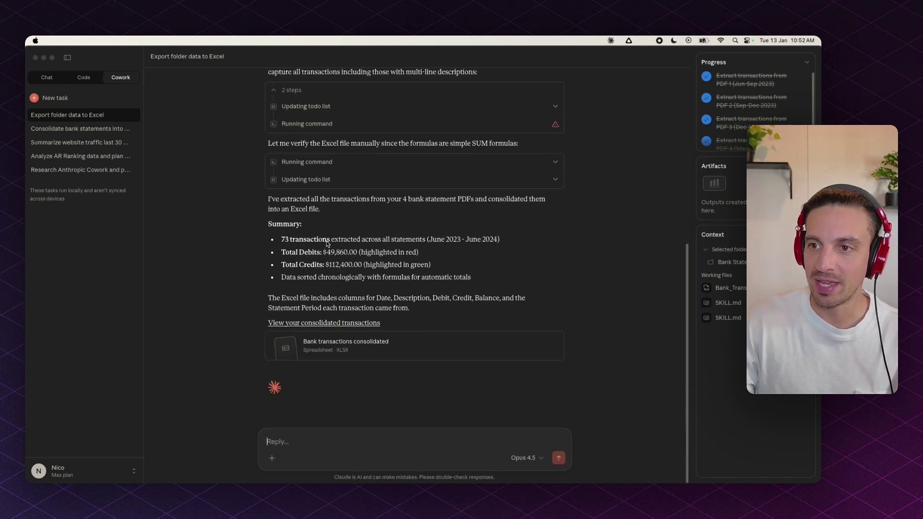
# Quick Look the consolidated transactions spreadsheet in Finder, then switch back to the Claude Space
pyautogui.click(327, 323)
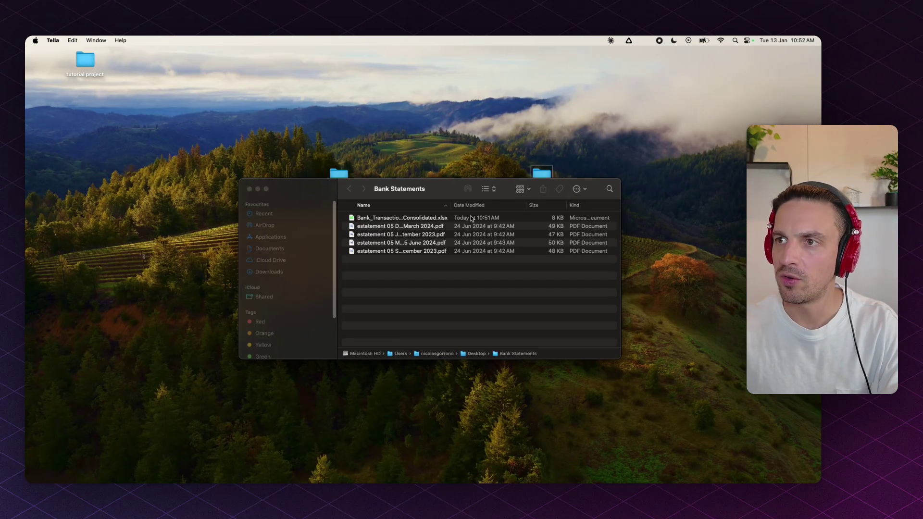
pyautogui.click(470, 219)
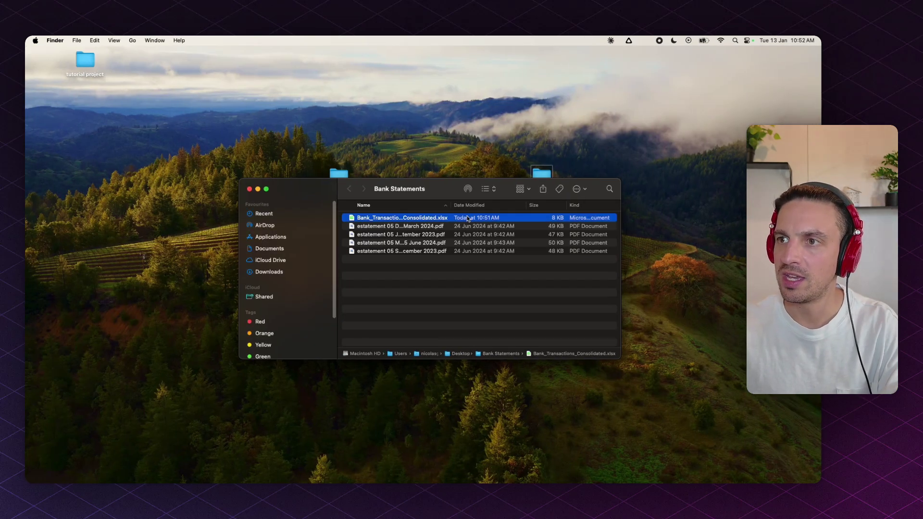
pyautogui.press('space')
pyautogui.scroll(-10, 425, 176)
pyautogui.scroll(10, 425, 176)
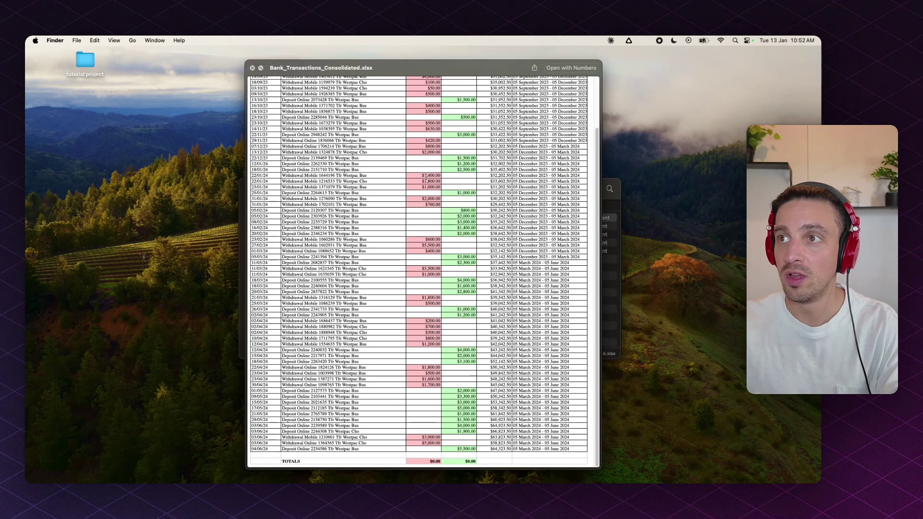
pyautogui.scroll(-5, 426, 176)
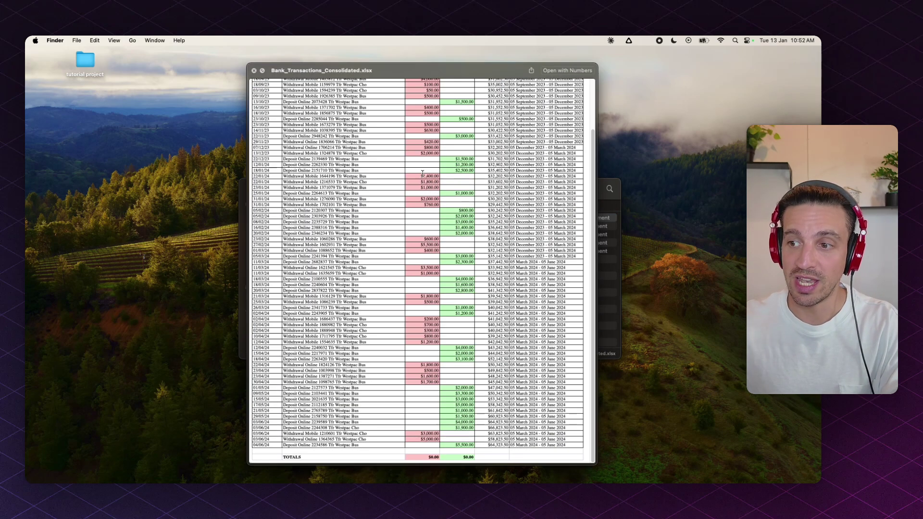
pyautogui.press('space')
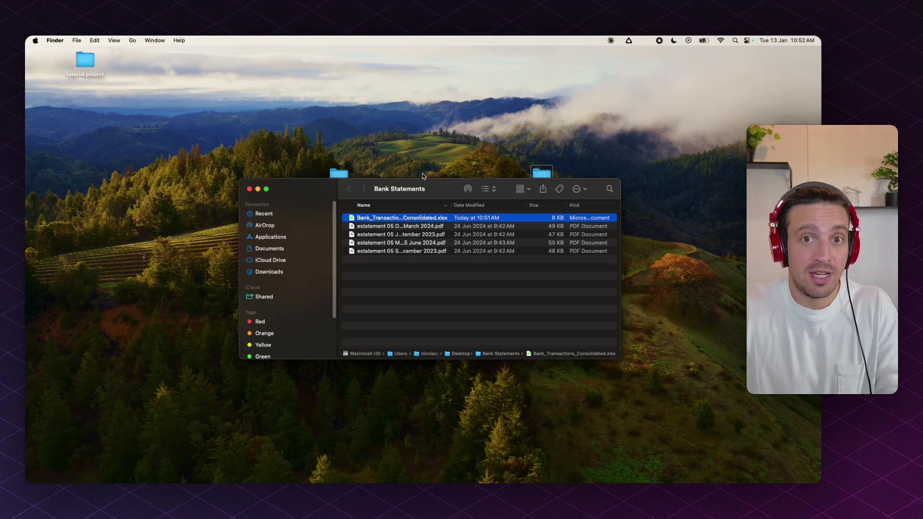
pyautogui.hotkey('ctrl', 'Right')
# Review the Settings Connectors list, including ga4-mcp and gsc-mcp
pyautogui.scroll(15, 289, 192)
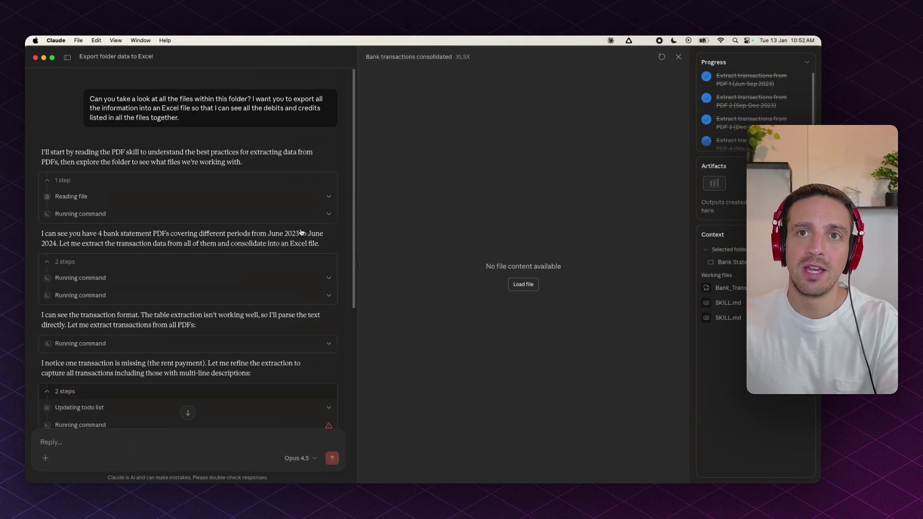
pyautogui.click(68, 57)
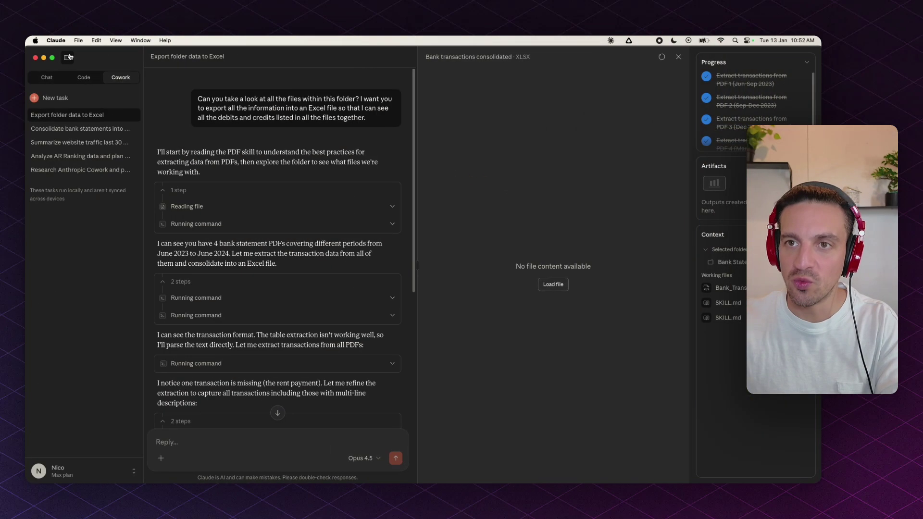
pyautogui.click(88, 470)
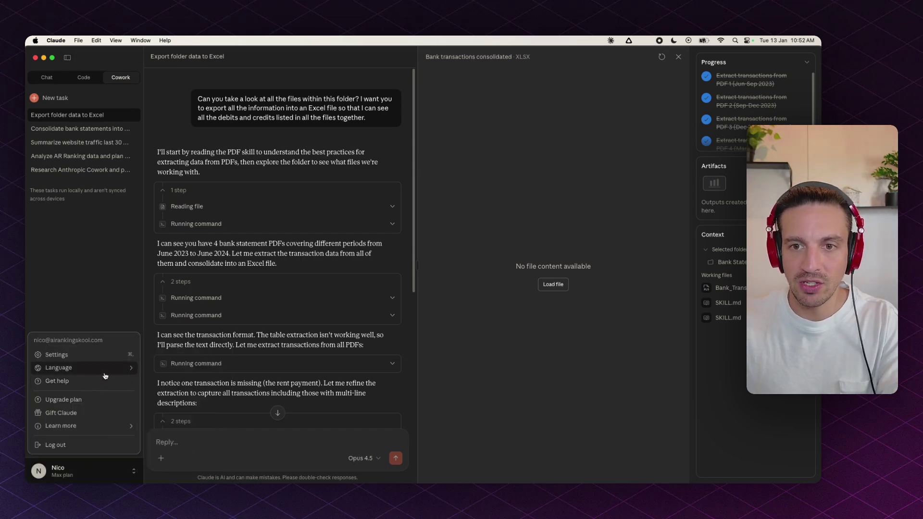
pyautogui.click(106, 354)
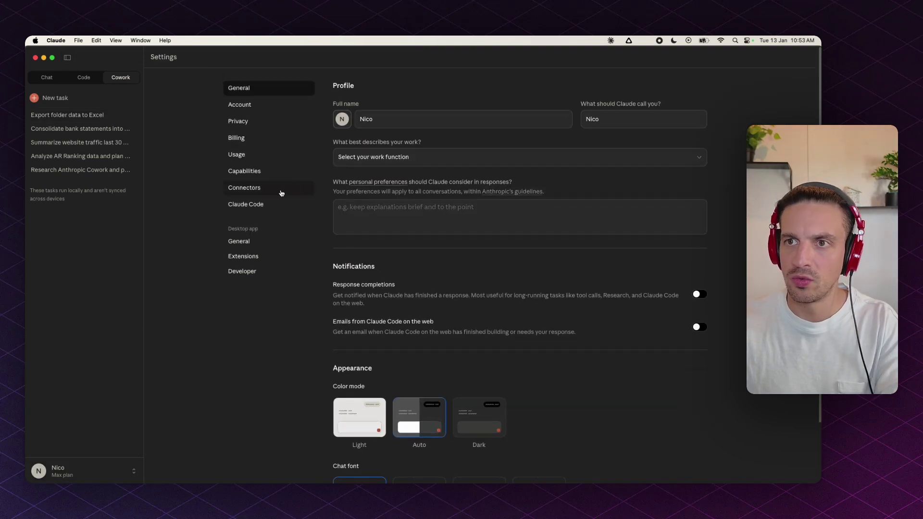
pyautogui.click(281, 192)
pyautogui.scroll(-3, 551, 342)
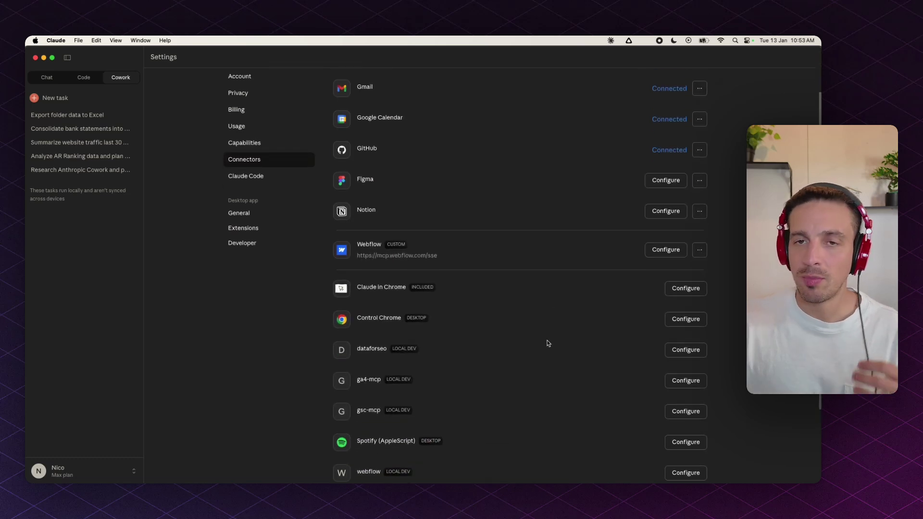
pyautogui.scroll(-1, 491, 328)
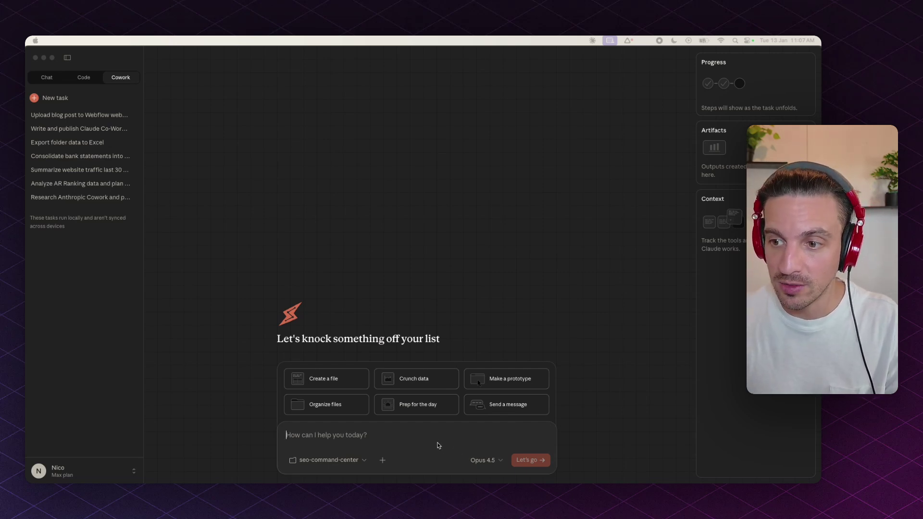
# Scroll through the AI Ranking response's 30-day summary, key findings and action checklist
pyautogui.scroll(-2, 414, 240)
pyautogui.scroll(-2, 415, 231)
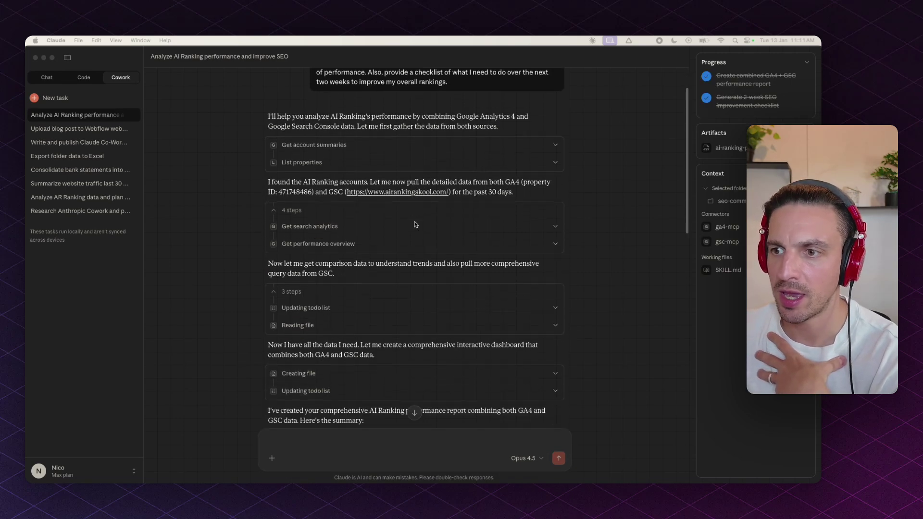
pyautogui.scroll(-1, 418, 226)
pyautogui.scroll(-2, 442, 245)
pyautogui.scroll(-2, 471, 265)
pyautogui.scroll(-1, 497, 284)
pyautogui.scroll(-1, 432, 288)
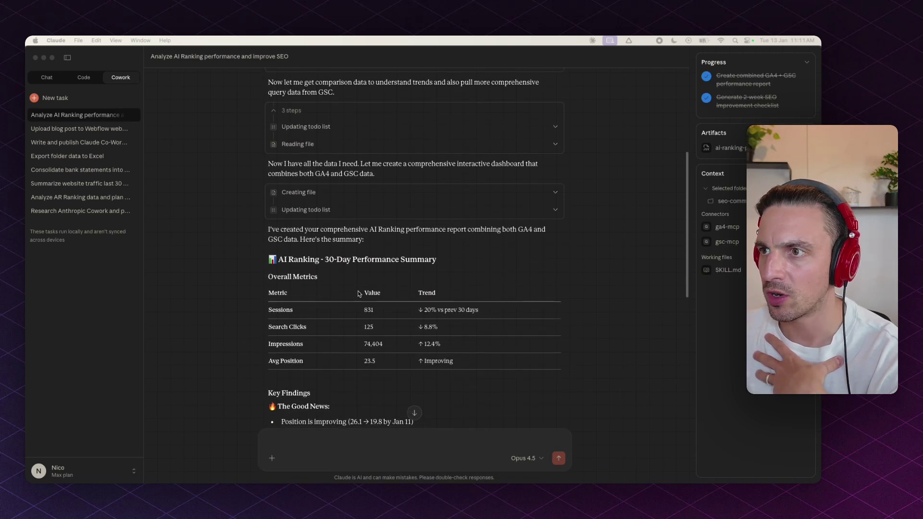
pyautogui.scroll(-3, 469, 304)
pyautogui.scroll(-4, 469, 304)
# Open and widen the AI Ranking report dashboard, scroll its charts, and show the two-week checklist
pyautogui.click(728, 147)
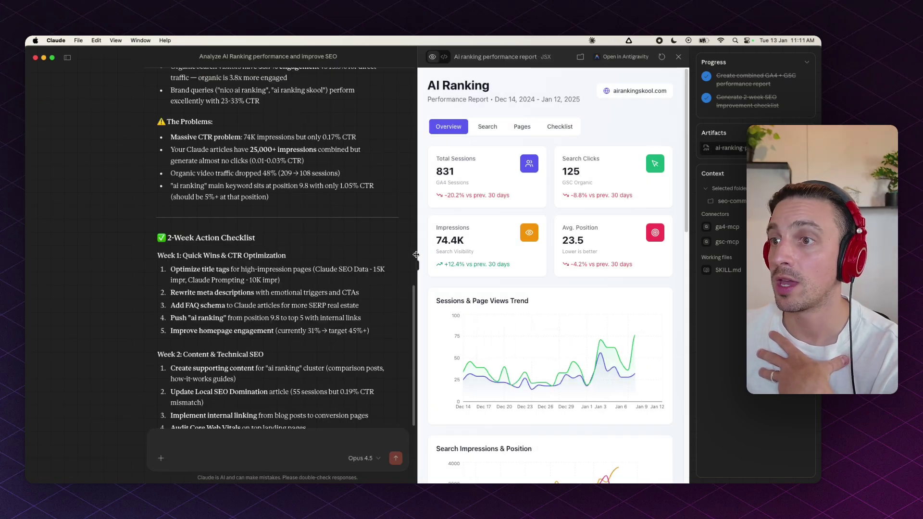
pyautogui.moveTo(417, 261); pyautogui.dragTo(340, 264)
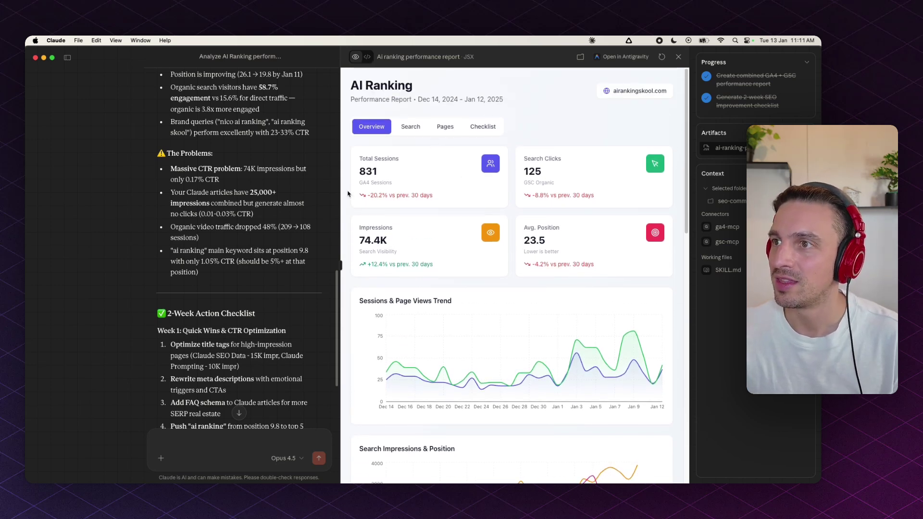
pyautogui.scroll(-3, 532, 178)
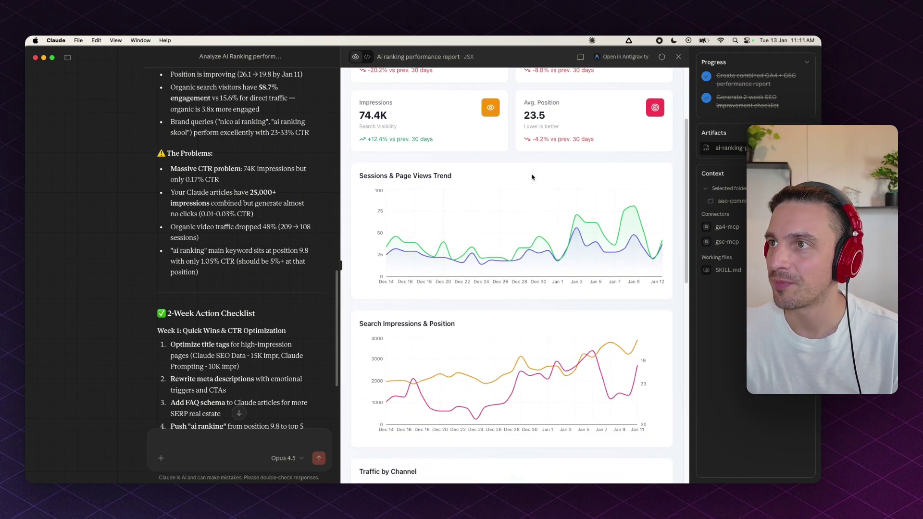
pyautogui.scroll(-3, 532, 177)
pyautogui.scroll(-8, 473, 313)
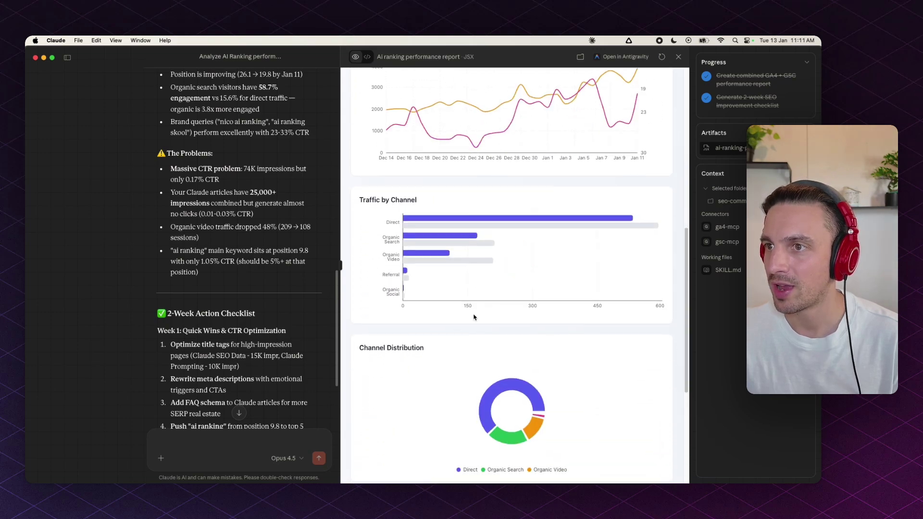
pyautogui.scroll(-10, 473, 313)
pyautogui.scroll(15, 473, 313)
pyautogui.click(483, 126)
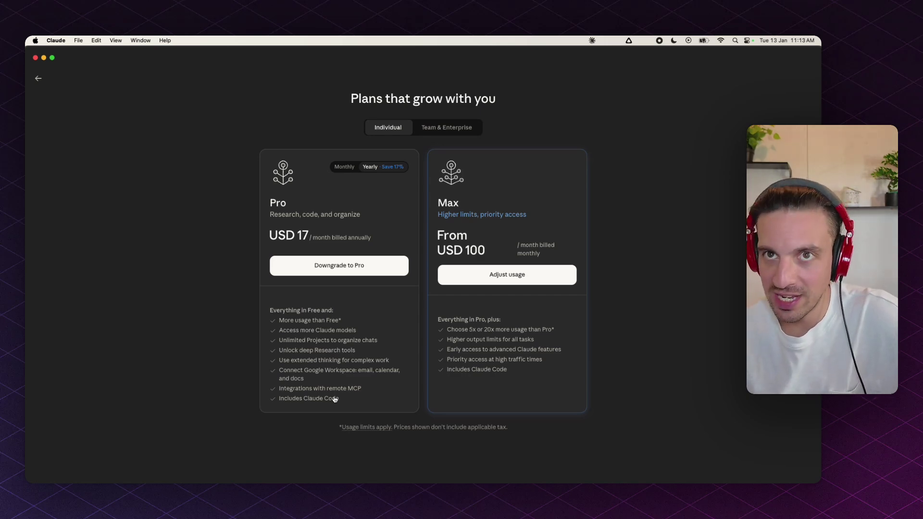
# Go back from the subscription plans page to the AI Ranking Cowork task
pyautogui.click(39, 79)
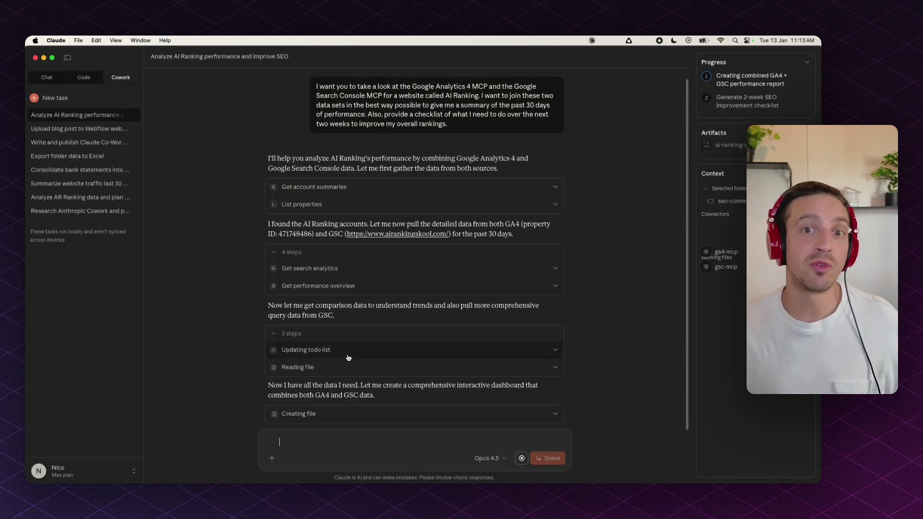